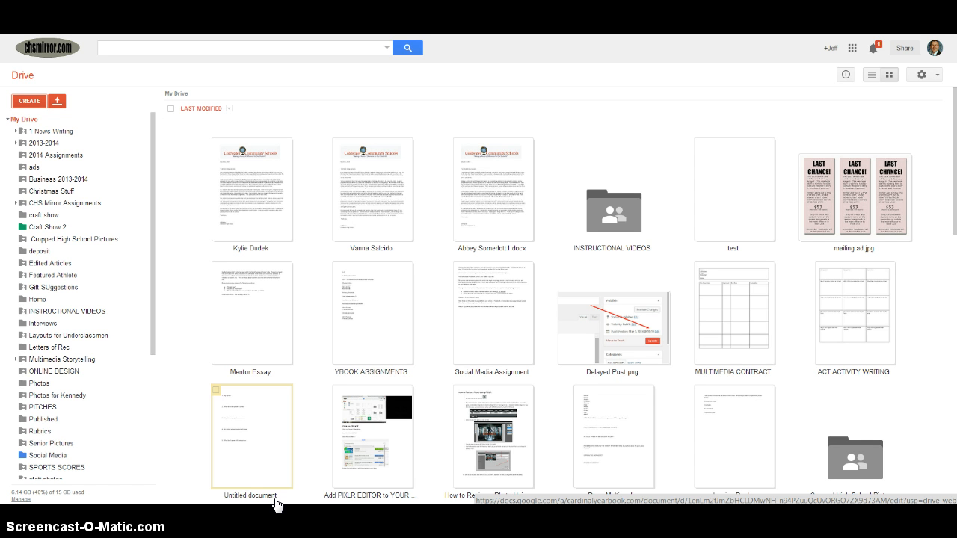
# Launch Pixlr Editor from Google Drive as a newly created item
pyautogui.click(273, 503)
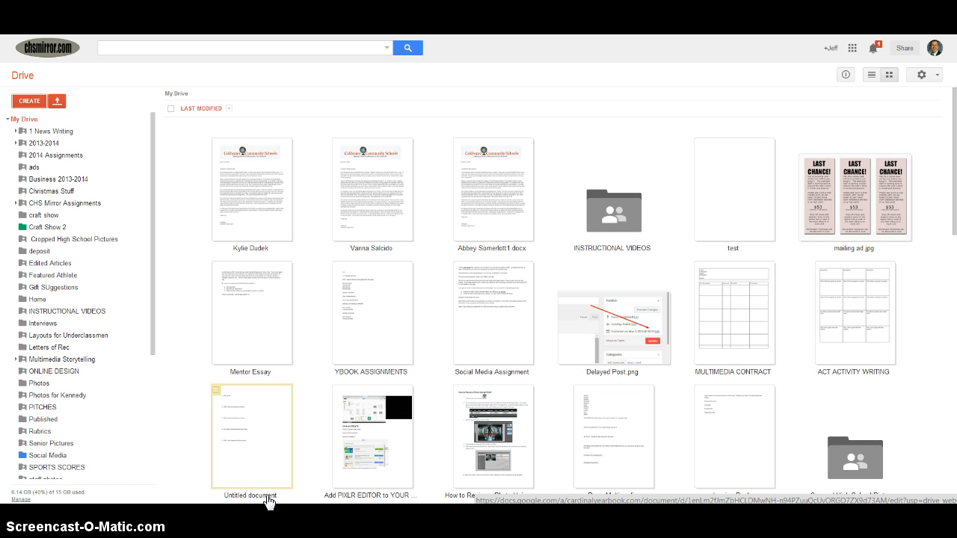
pyautogui.click(40, 104)
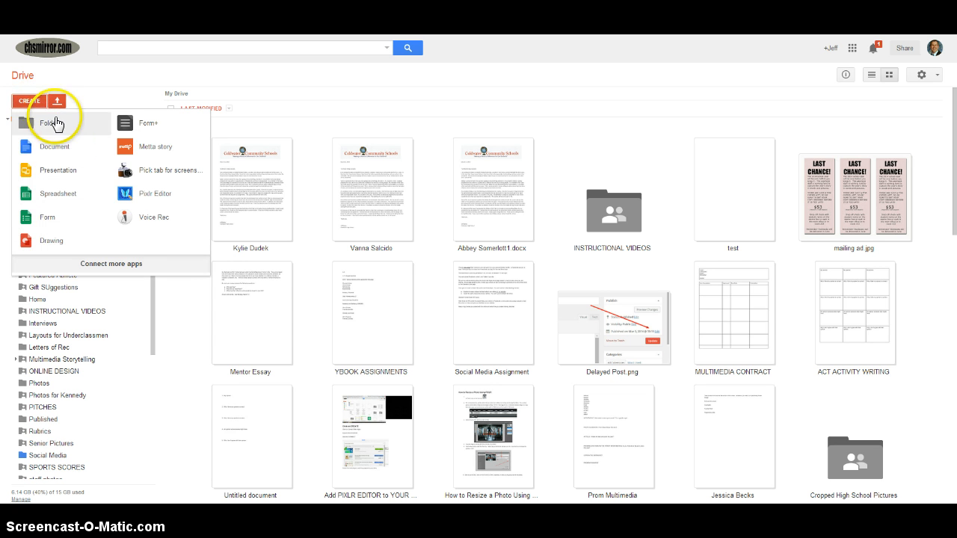
pyautogui.click(139, 199)
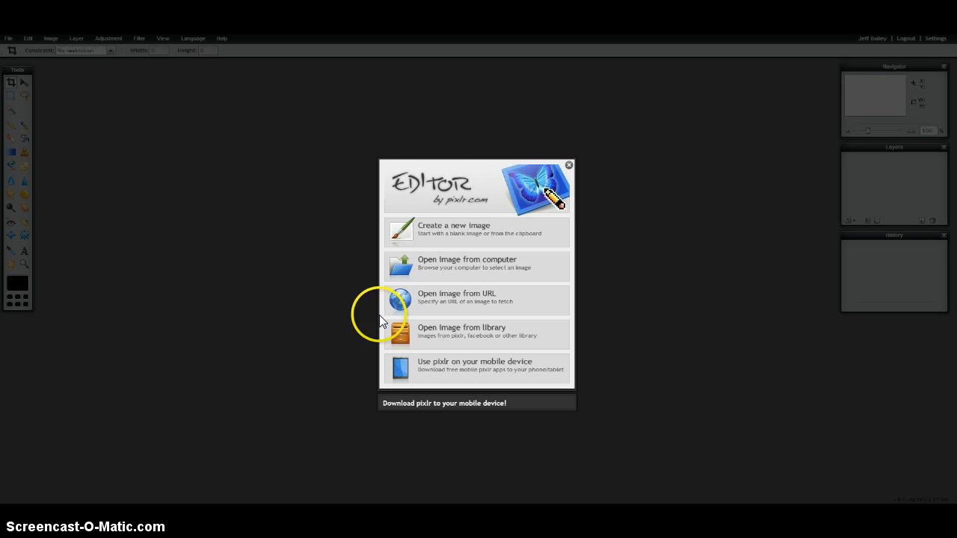
# Open the image "photo (2)" from the computer's Downloads folder
pyautogui.click(442, 267)
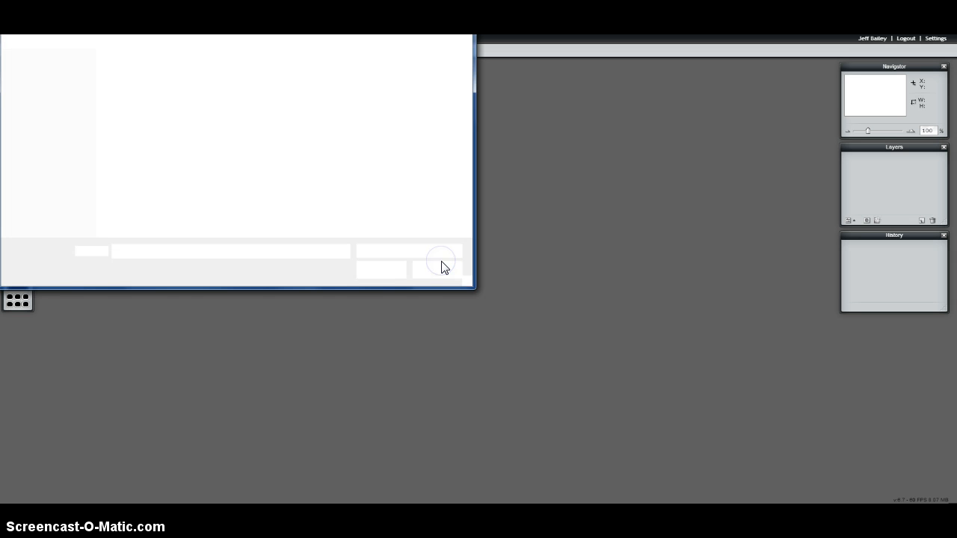
pyautogui.click(39, 100)
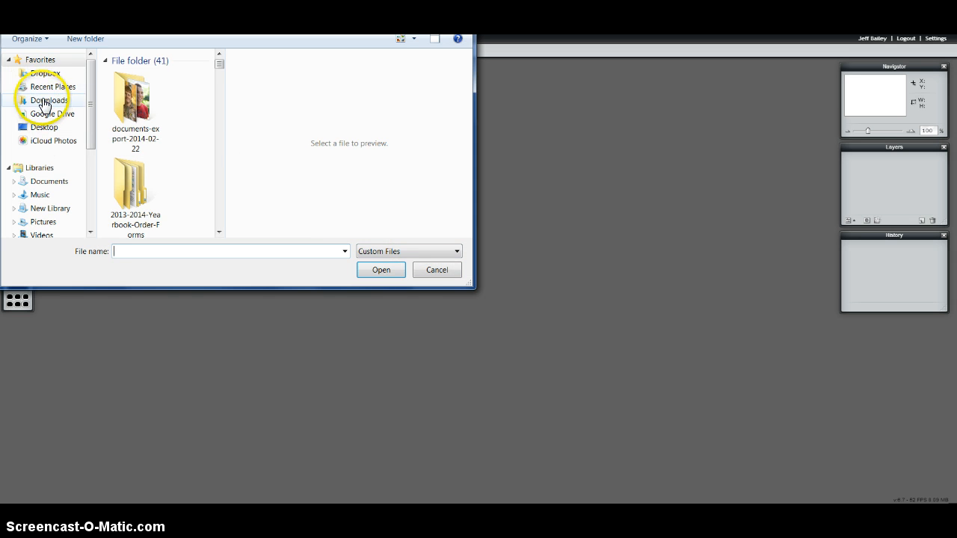
pyautogui.moveTo(220, 62); pyautogui.dragTo(218, 132)
pyautogui.click(134, 133)
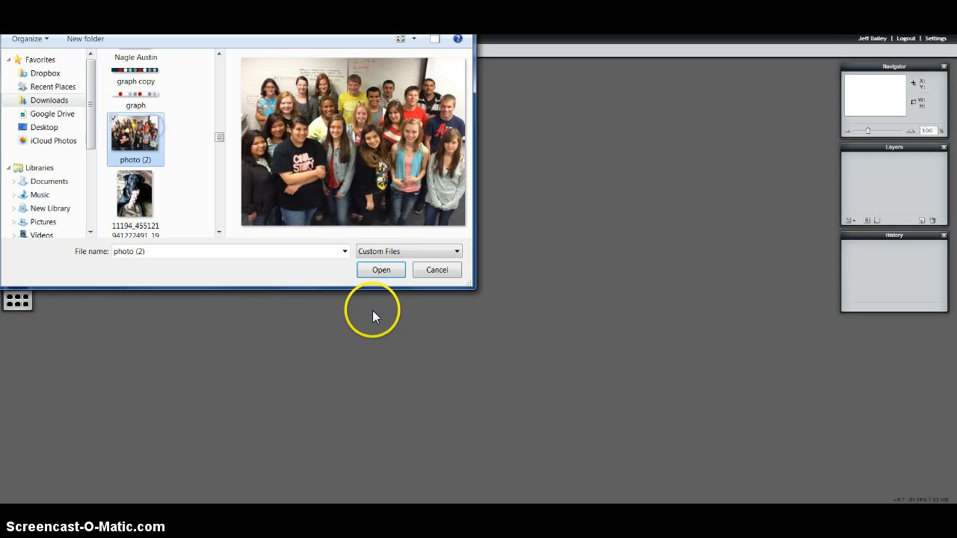
pyautogui.click(380, 270)
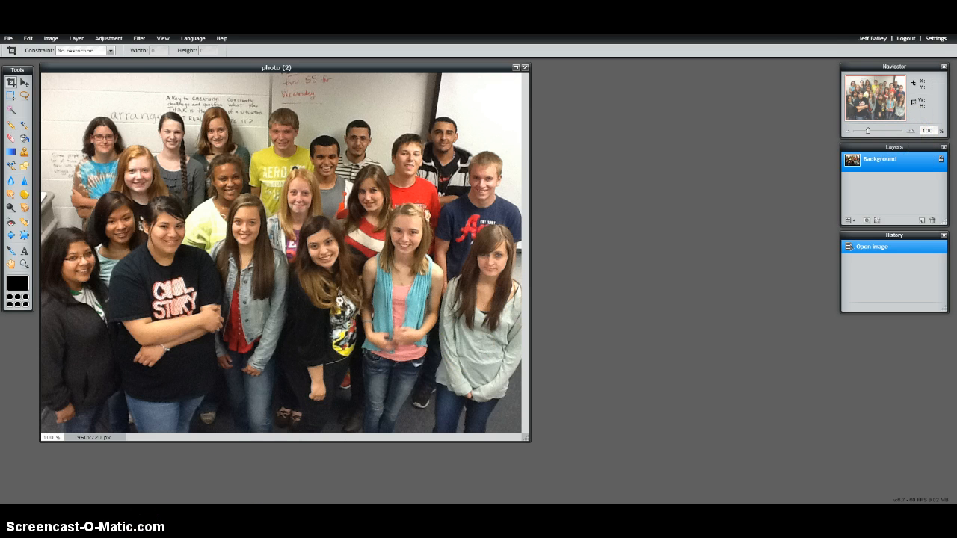
# Add the text "My Yearbook Staff" over the wall near the photo's upper-left corner
pyautogui.press('w')
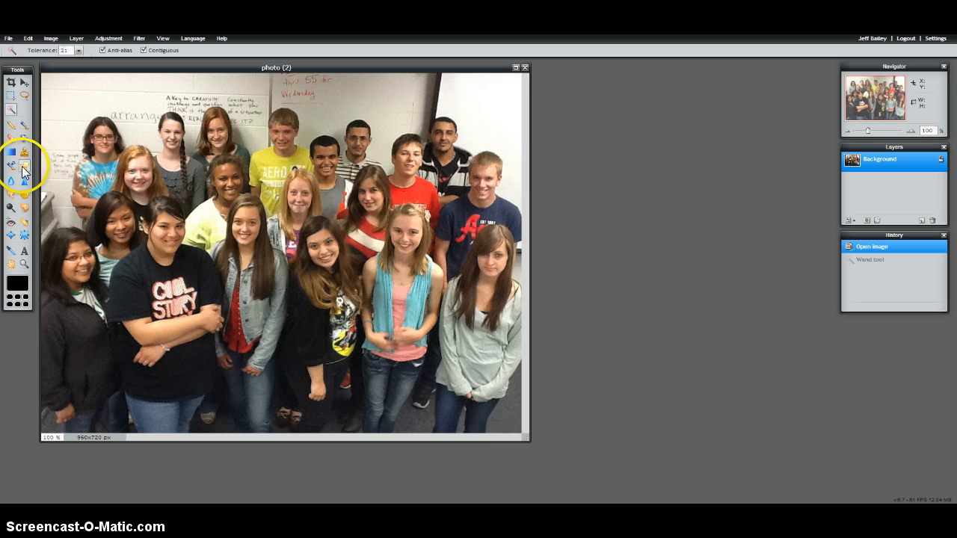
pyautogui.click(24, 251)
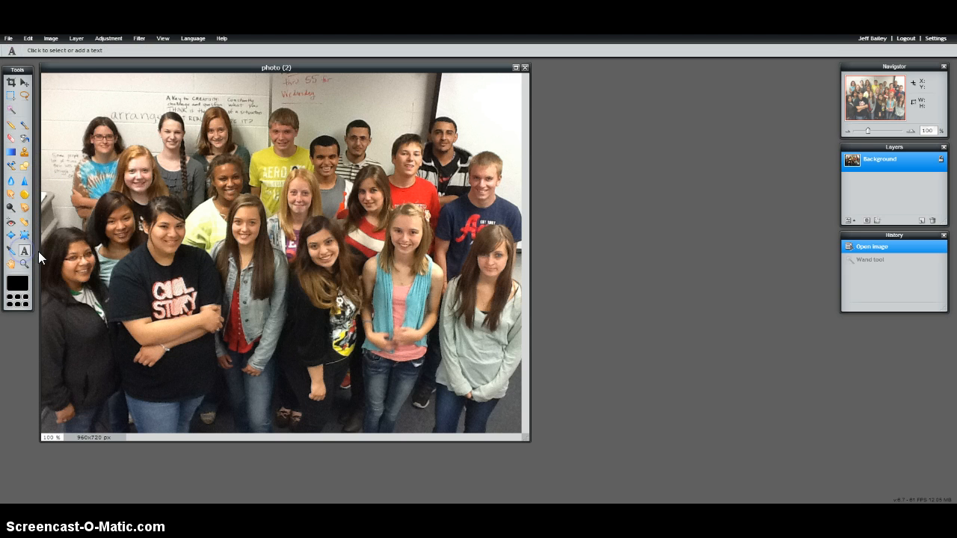
pyautogui.click(66, 88)
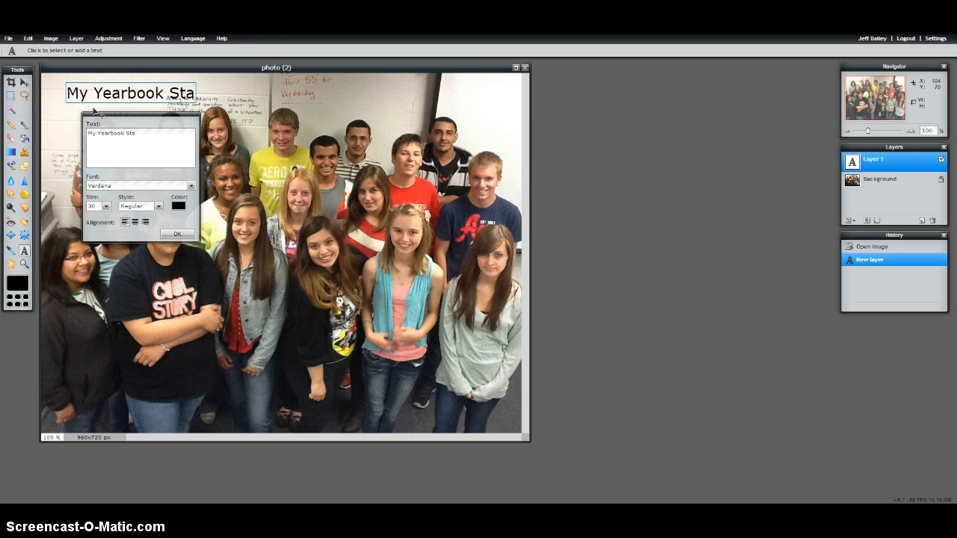
pyautogui.write('My Yearbook Staff')
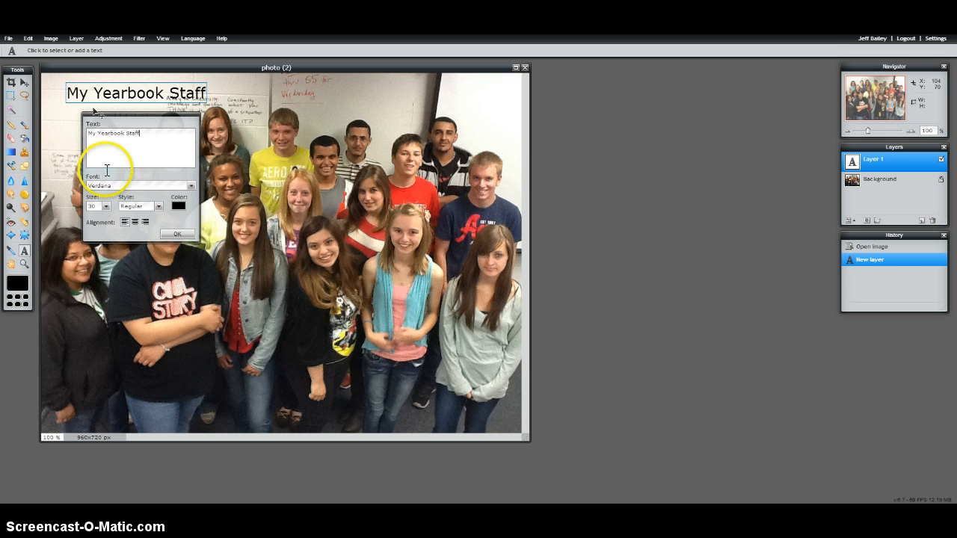
# Change the title text's color to blue, hex 323aa8
pyautogui.click(178, 206)
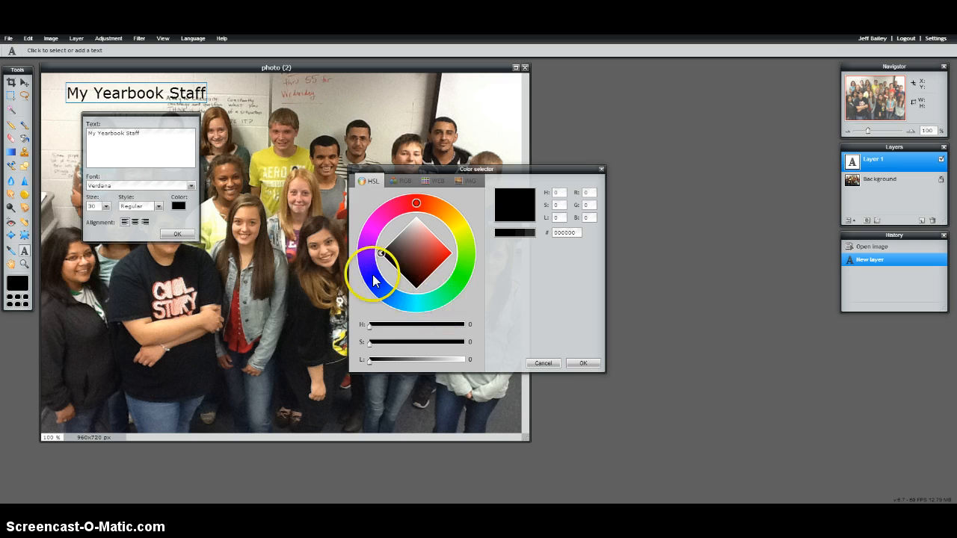
pyautogui.click(582, 363)
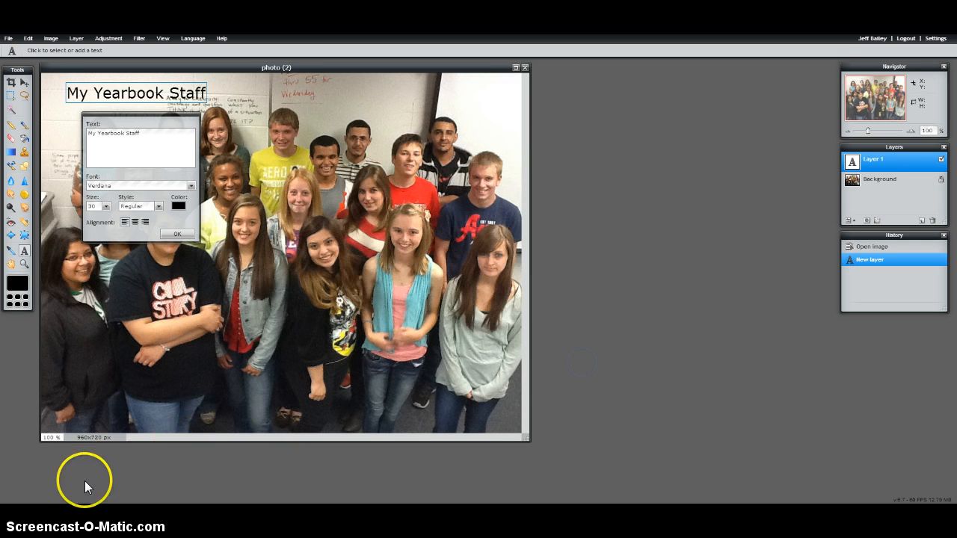
pyautogui.click(179, 207)
pyautogui.click(376, 261)
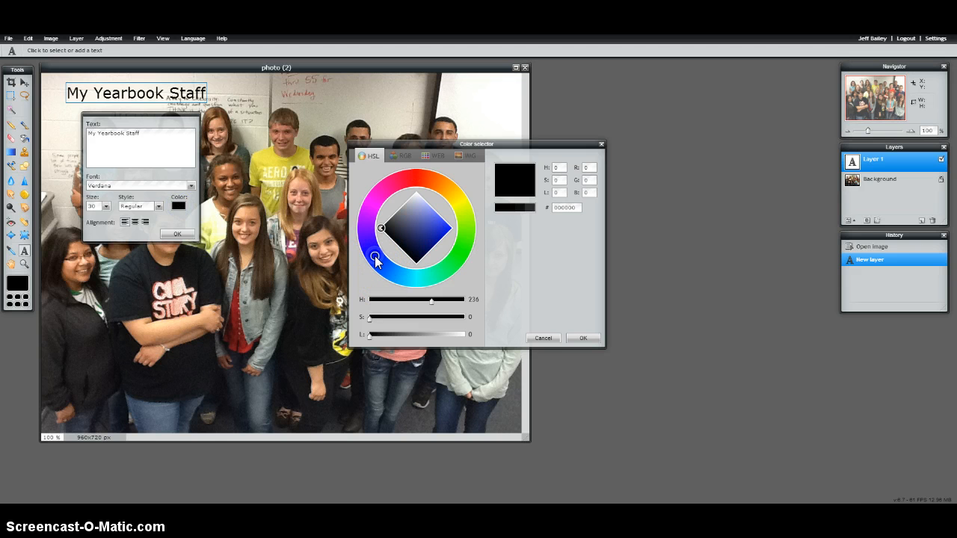
pyautogui.click(429, 230)
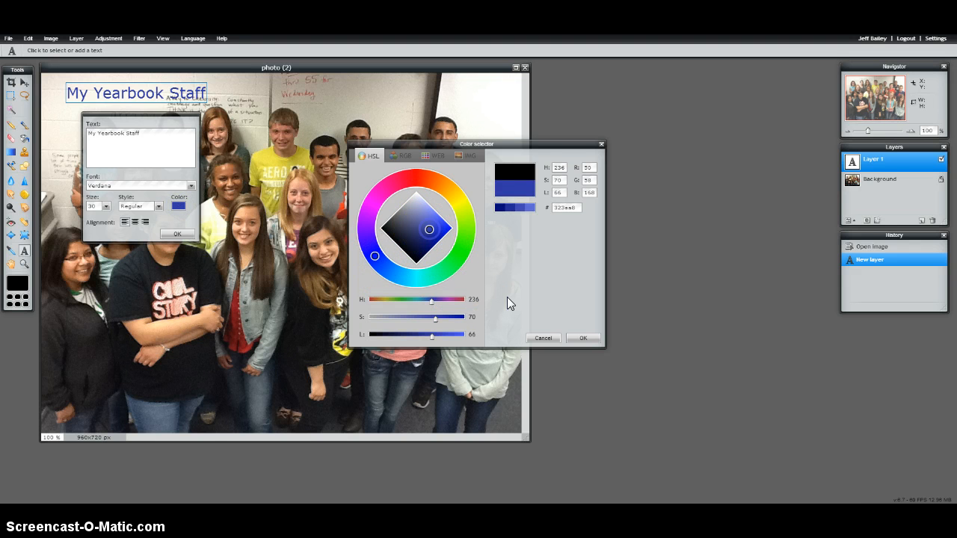
pyautogui.click(583, 338)
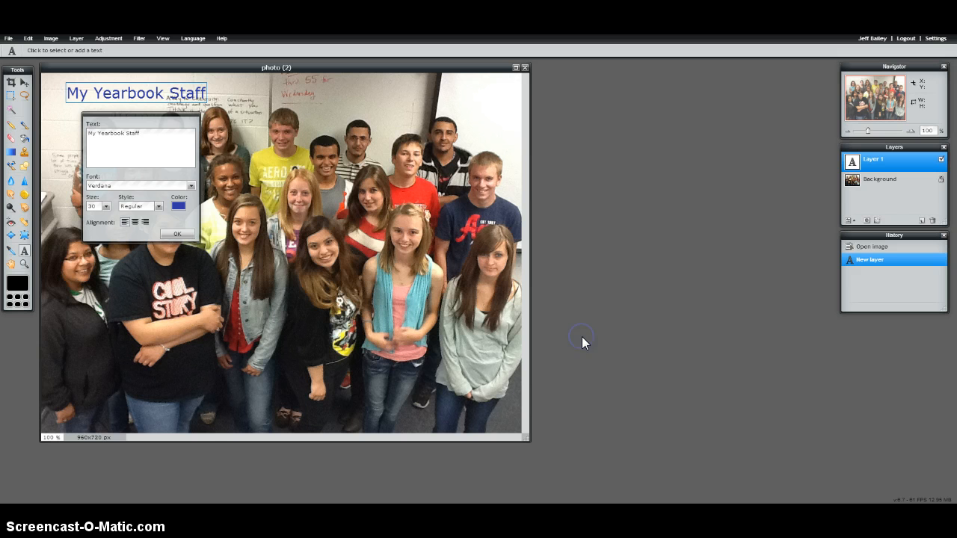
# Make the title text bold, set its font to Stencil Std, and finish the text
pyautogui.click(136, 207)
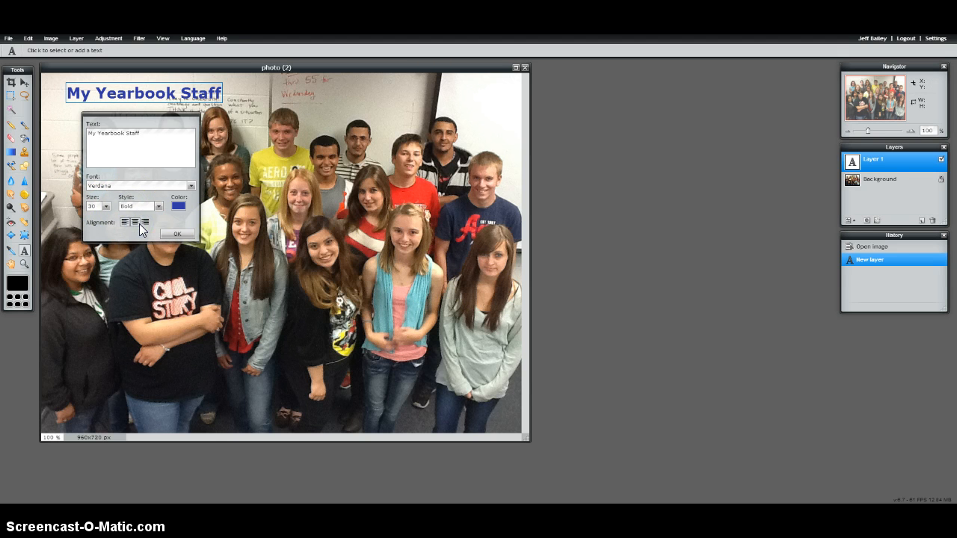
pyautogui.click(128, 186)
pyautogui.scroll(-5, 143, 228)
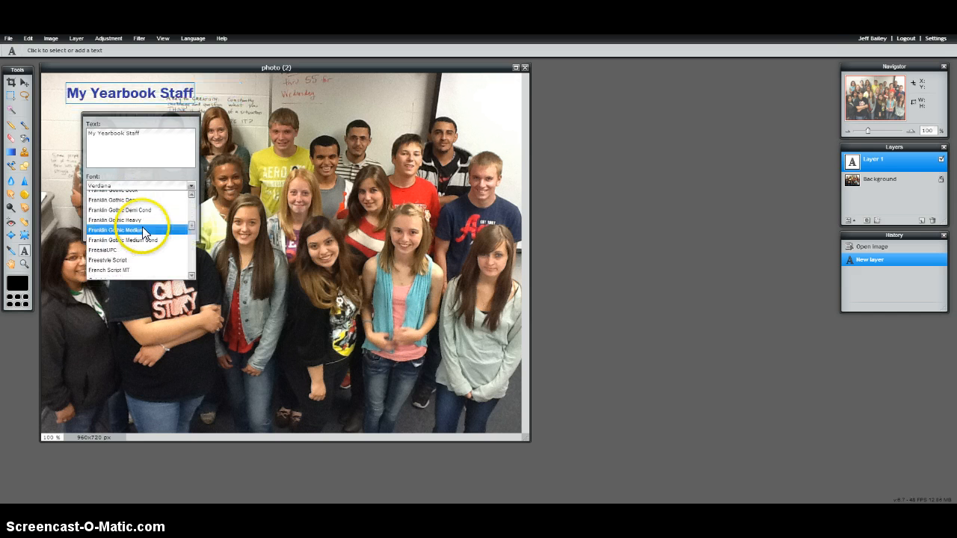
pyautogui.scroll(-10, 145, 232)
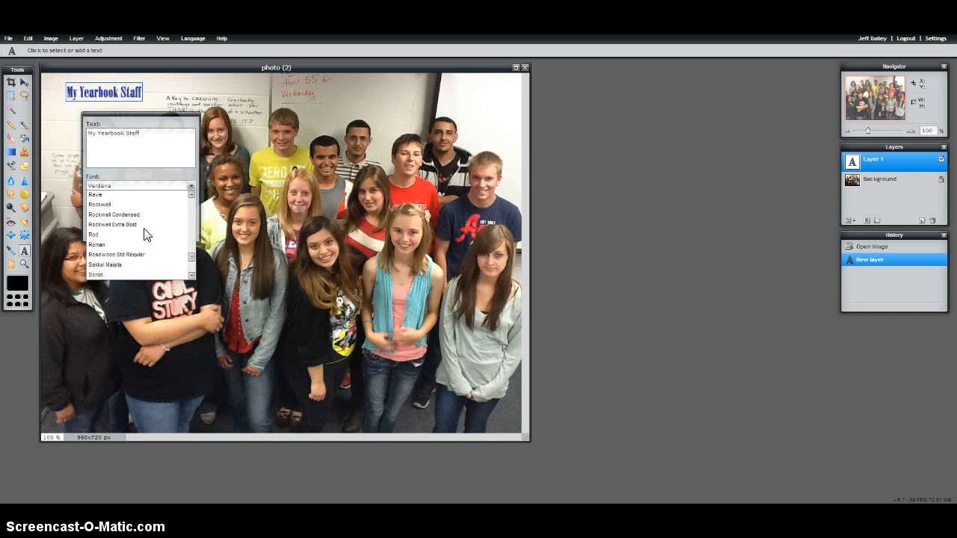
pyautogui.scroll(-10, 145, 230)
pyautogui.scroll(10, 144, 230)
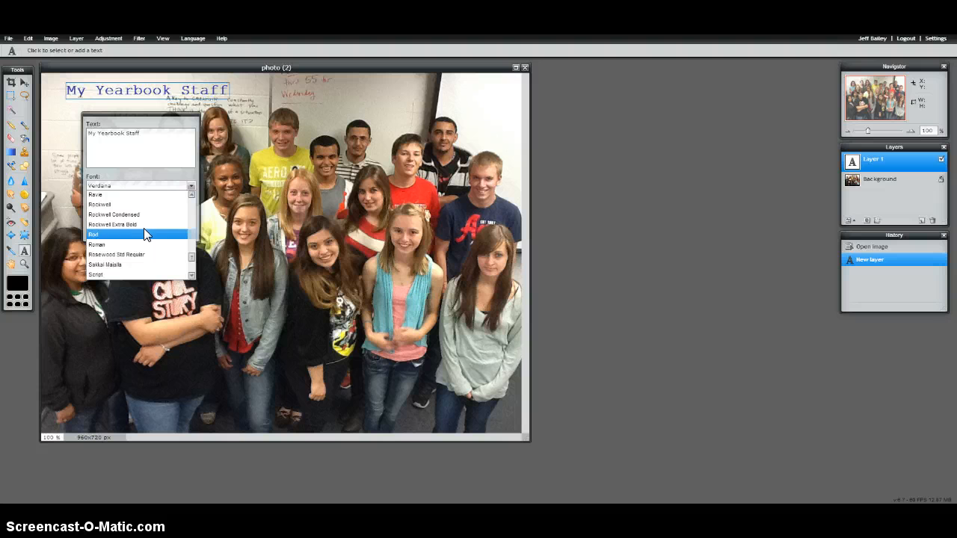
pyautogui.scroll(-3, 144, 228)
pyautogui.click(143, 234)
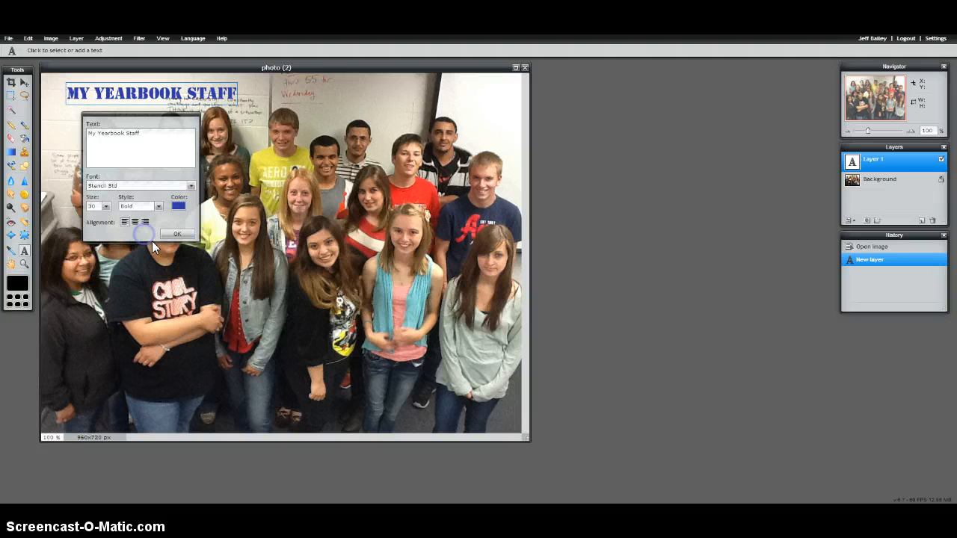
pyautogui.click(168, 233)
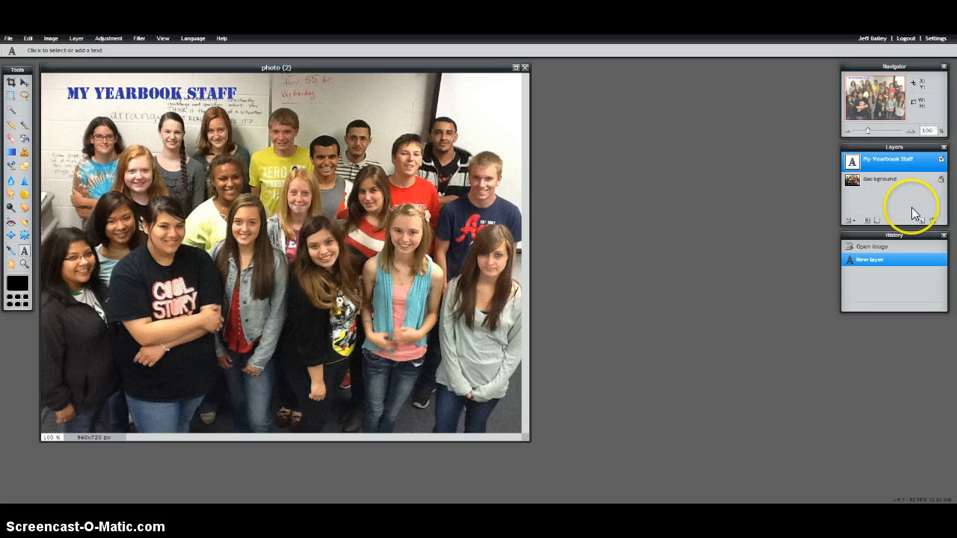
pyautogui.click(890, 178)
pyautogui.click(885, 161)
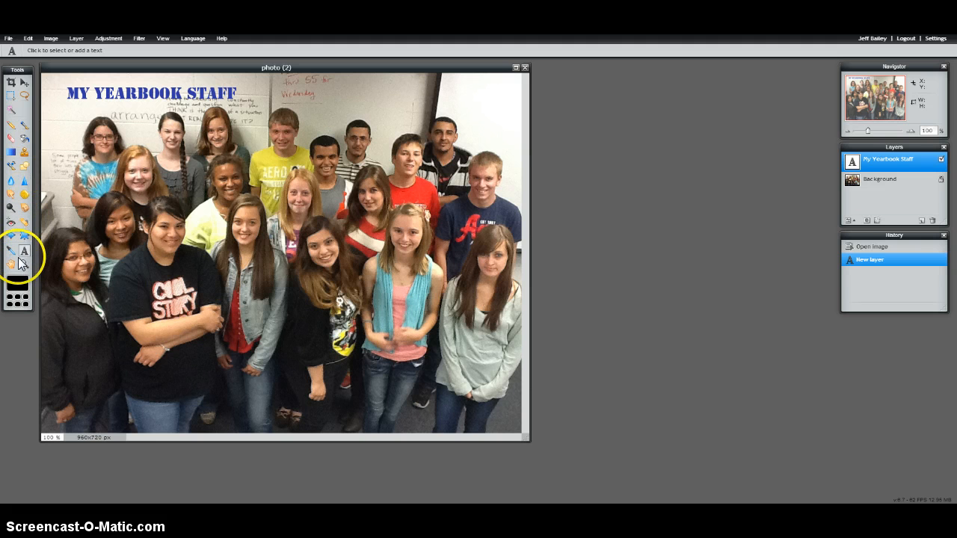
# Set up the Crop tool with an output size constraint of 900 width by 600 height
pyautogui.click(12, 83)
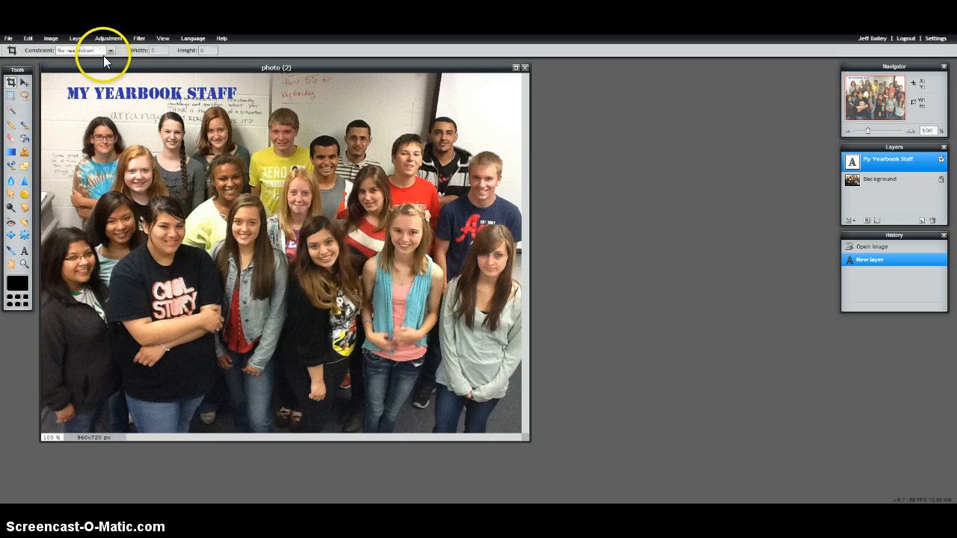
pyautogui.click(107, 50)
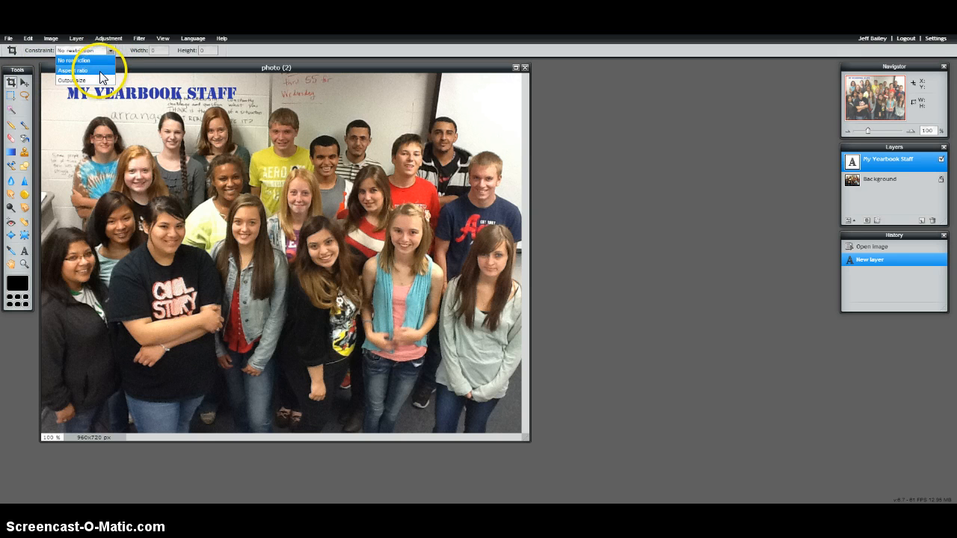
pyautogui.click(99, 70)
pyautogui.click(157, 50)
pyautogui.click(85, 50)
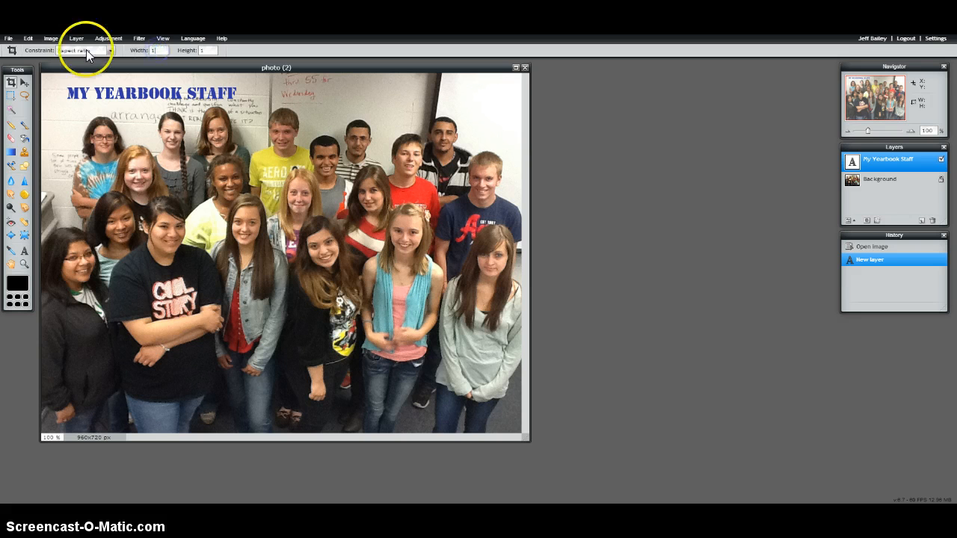
pyautogui.click(72, 80)
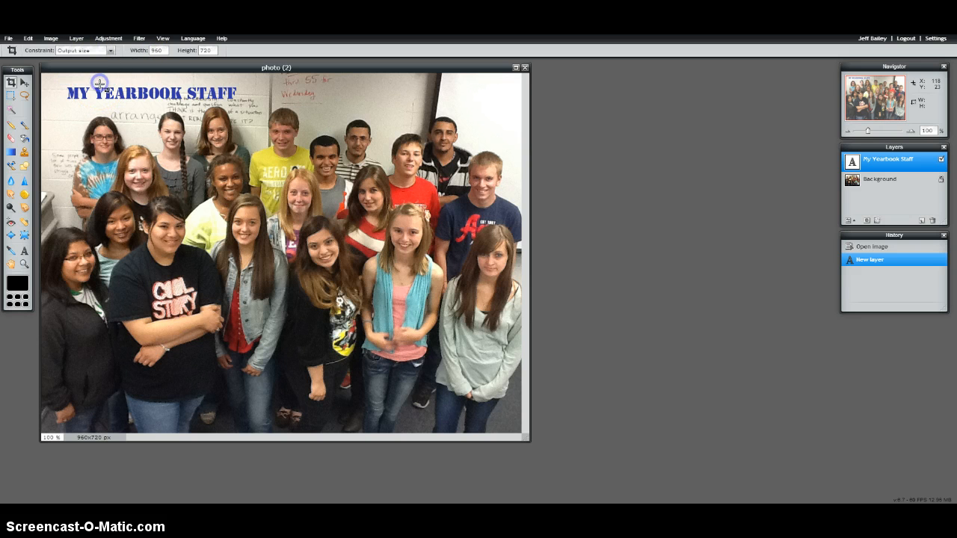
pyautogui.moveTo(162, 51); pyautogui.dragTo(142, 45)
pyautogui.write('900')
pyautogui.moveTo(212, 51); pyautogui.dragTo(154, 45)
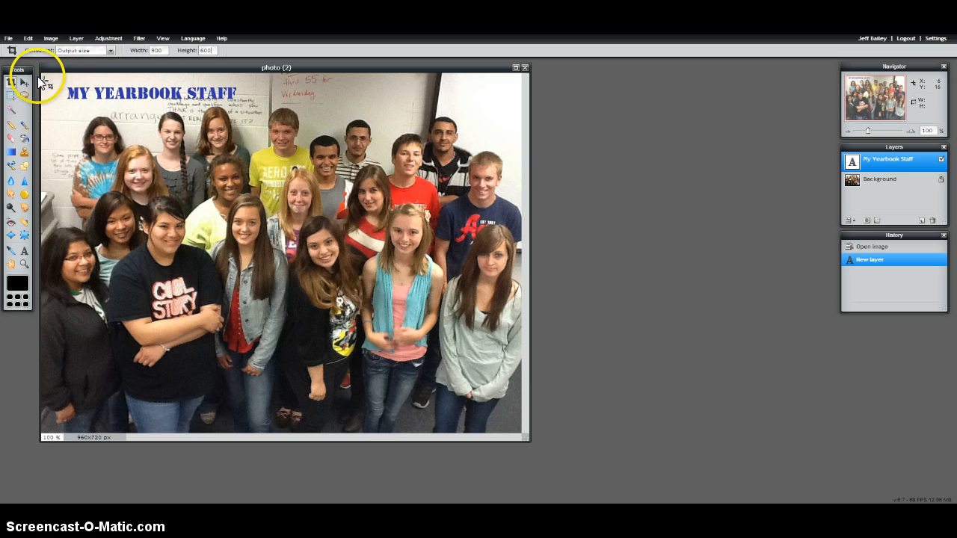
# Crop the photo with a frame of about 949 by 633 px, starting near its upper-left corner and including the title
pyautogui.moveTo(37, 77)
pyautogui.mouseDown()
pyautogui.moveTo(169, 152)
pyautogui.moveTo(345, 300)
pyautogui.moveTo(537, 423)
pyautogui.mouseUp()
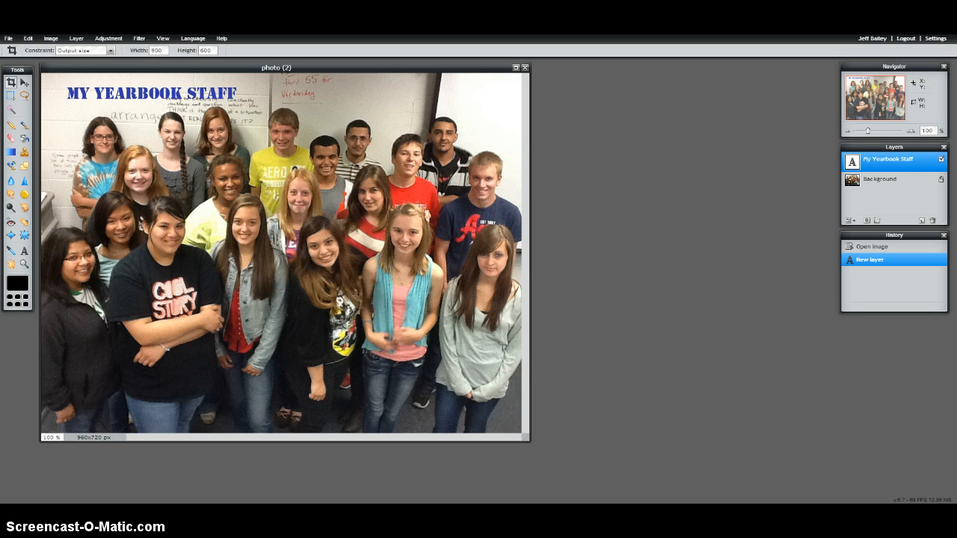
pyautogui.moveTo(47, 82)
pyautogui.mouseDown()
pyautogui.moveTo(100, 98)
pyautogui.moveTo(267, 201)
pyautogui.moveTo(529, 435)
pyautogui.mouseUp()
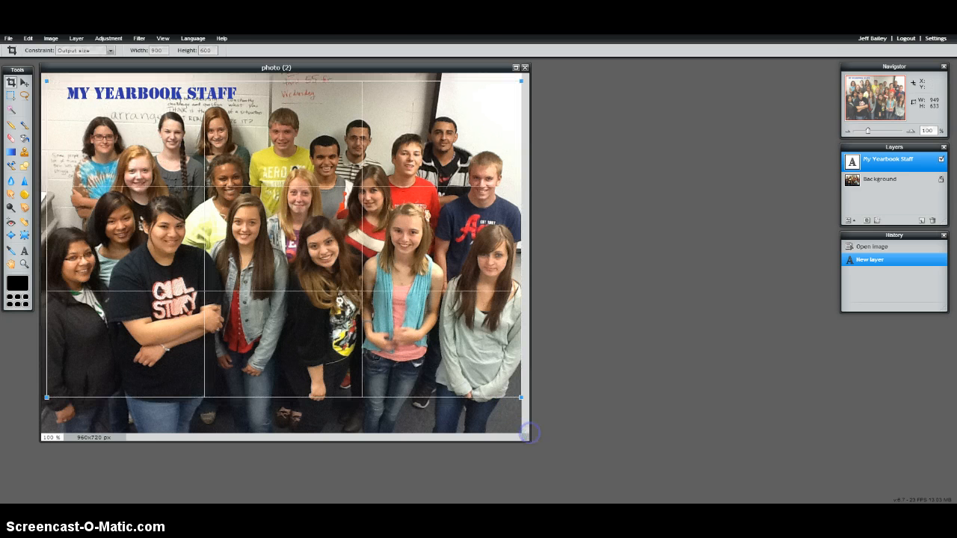
pyautogui.doubleClick(319, 218)
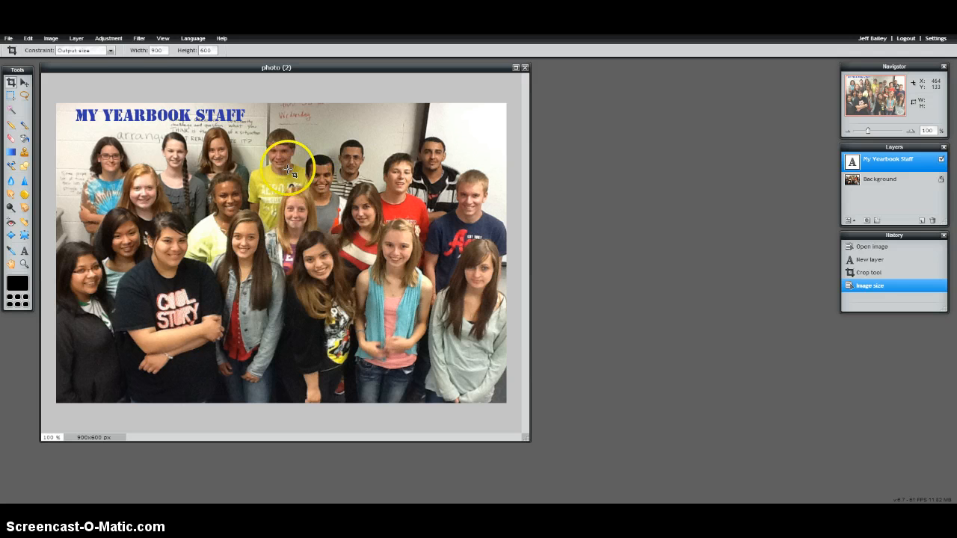
# Save the image to Google Drive as "photo (2)" in JPEG format at quality 80, and check it in My Drive
pyautogui.click(10, 38)
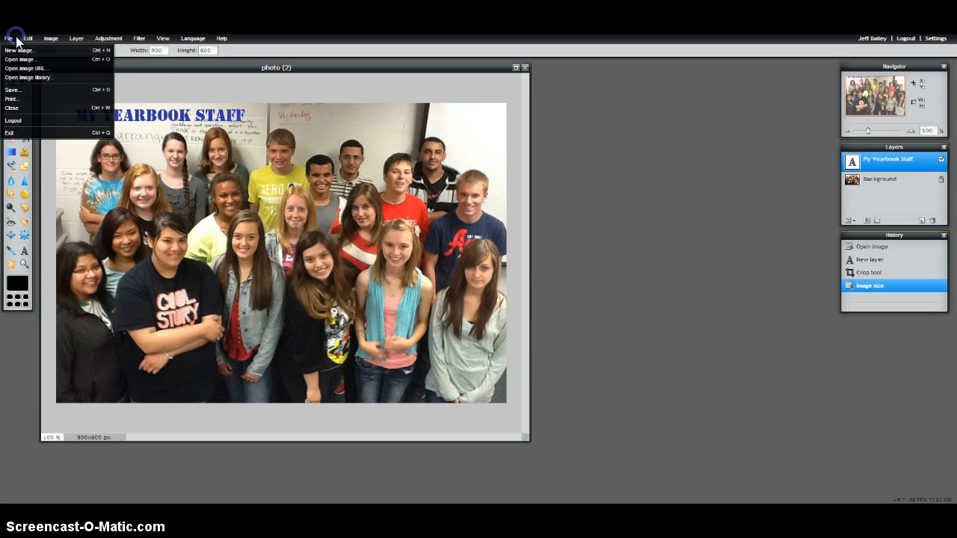
pyautogui.click(37, 91)
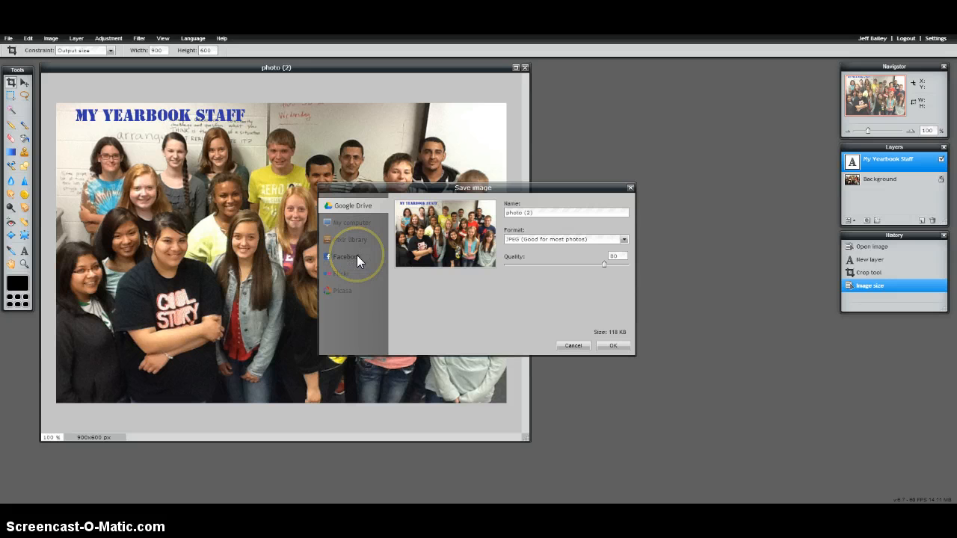
pyautogui.click(612, 349)
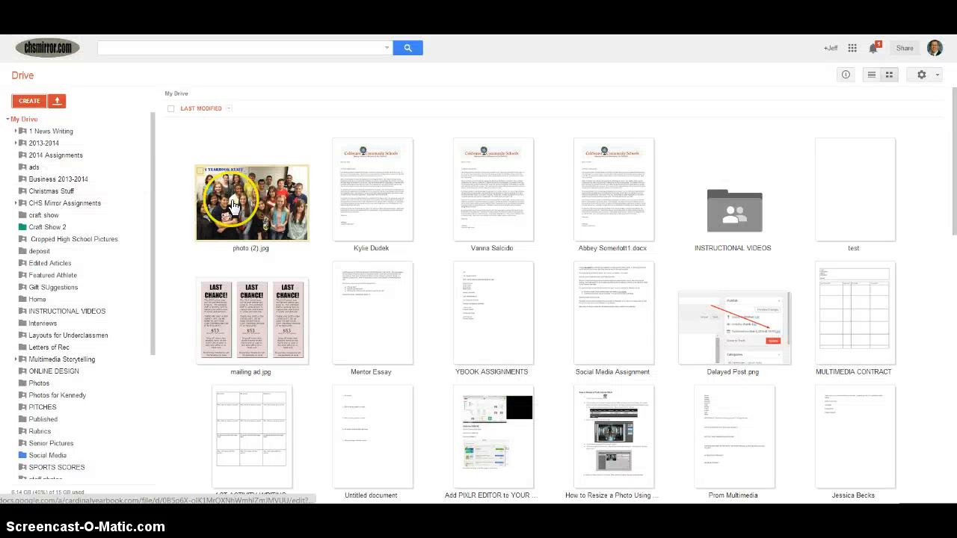
pyautogui.click(254, 218)
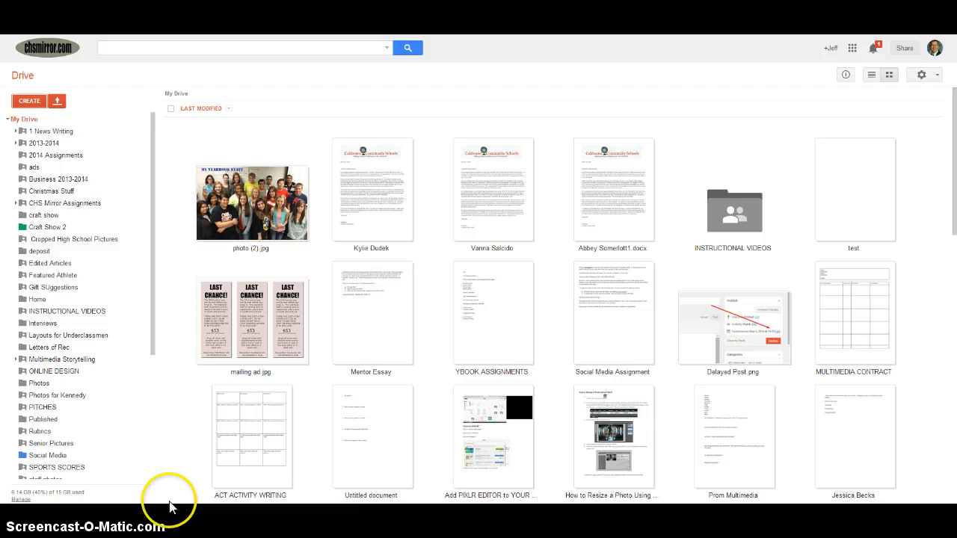